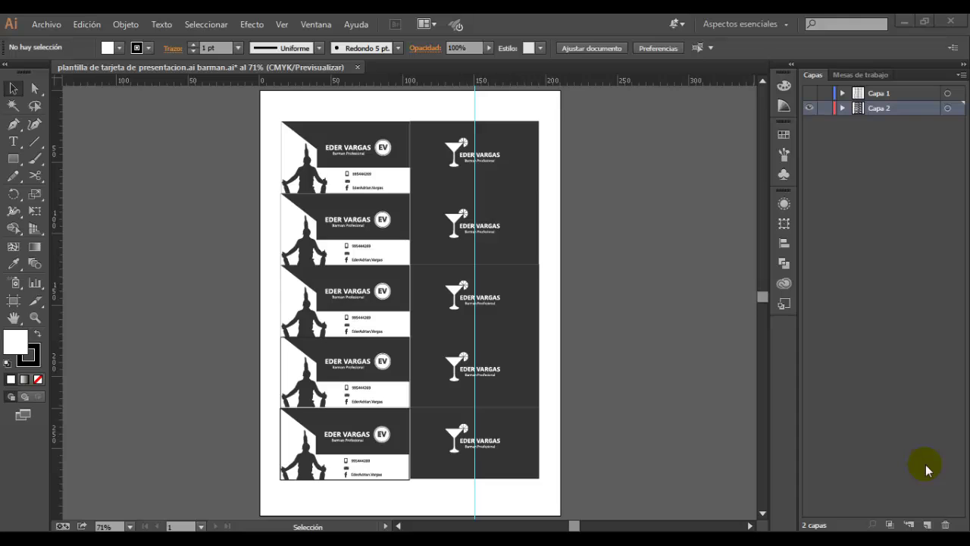
# Step: Create a new A4 portrait document in centimetres with RGB colour mode and 300 ppp raster effects
pyautogui.click(46, 24)
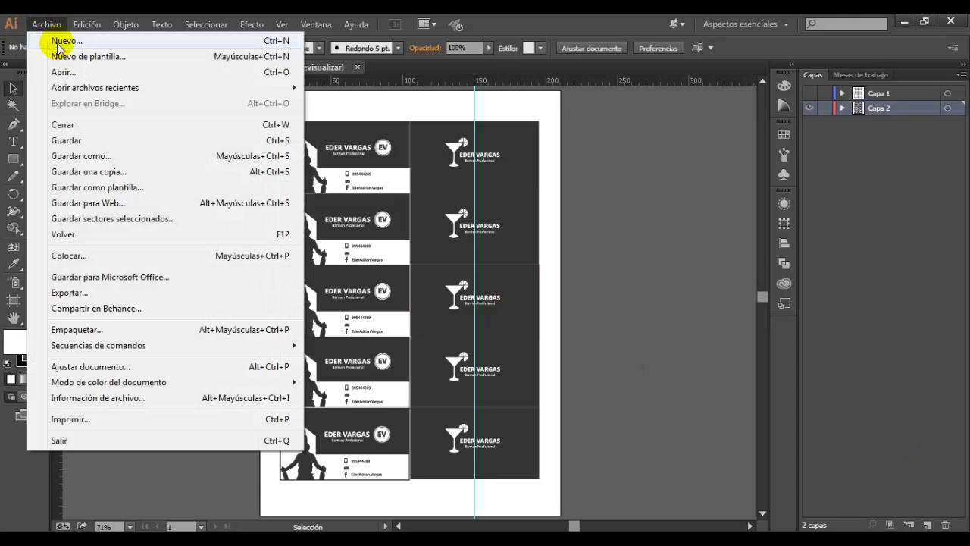
pyautogui.click(62, 40)
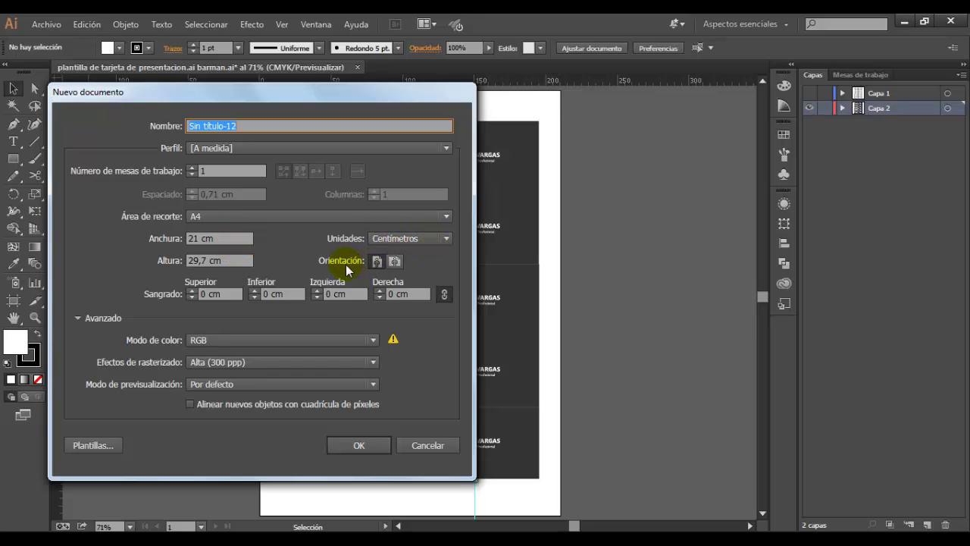
pyautogui.click(223, 341)
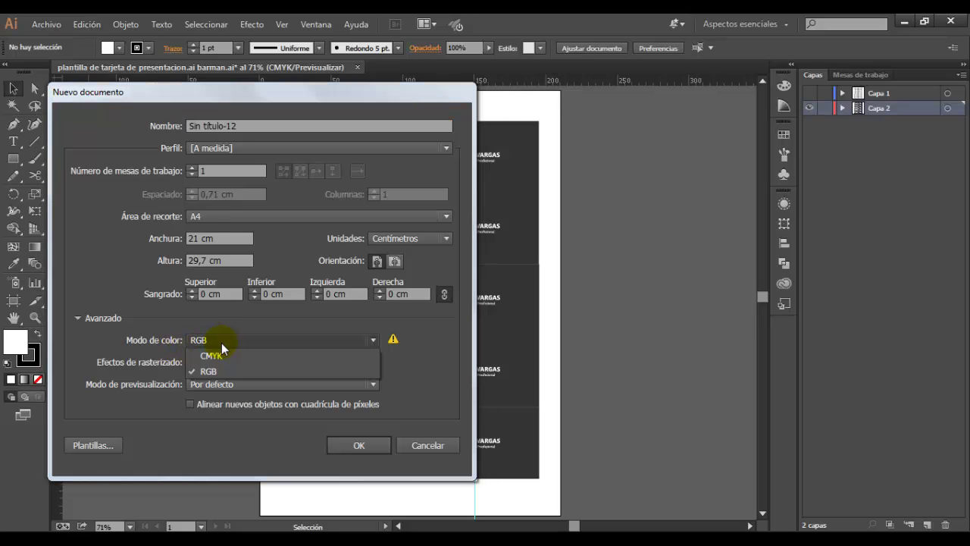
pyautogui.click(234, 338)
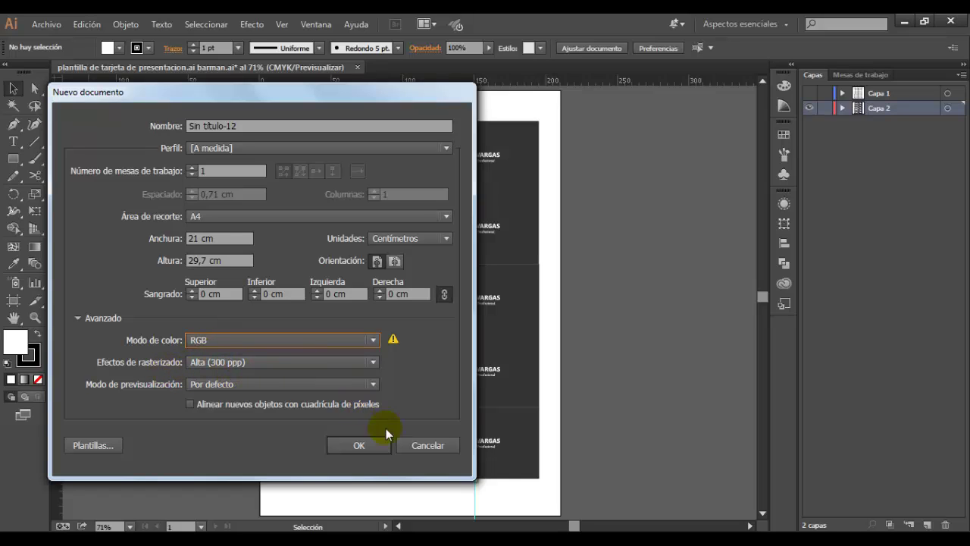
pyautogui.click(356, 448)
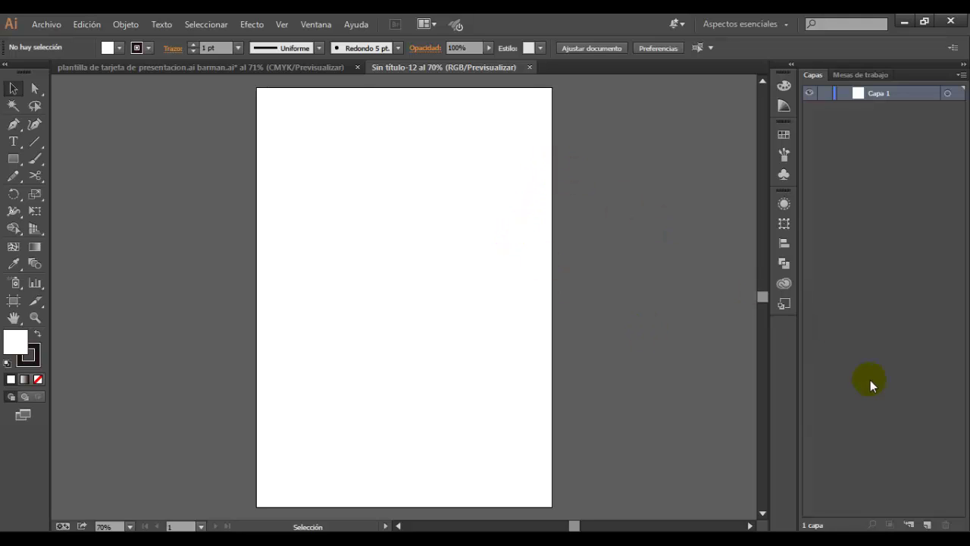
# Step: Add a second layer and, with the rulers shown, place a horizontal and a vertical guide through the page's centre
pyautogui.click(928, 524)
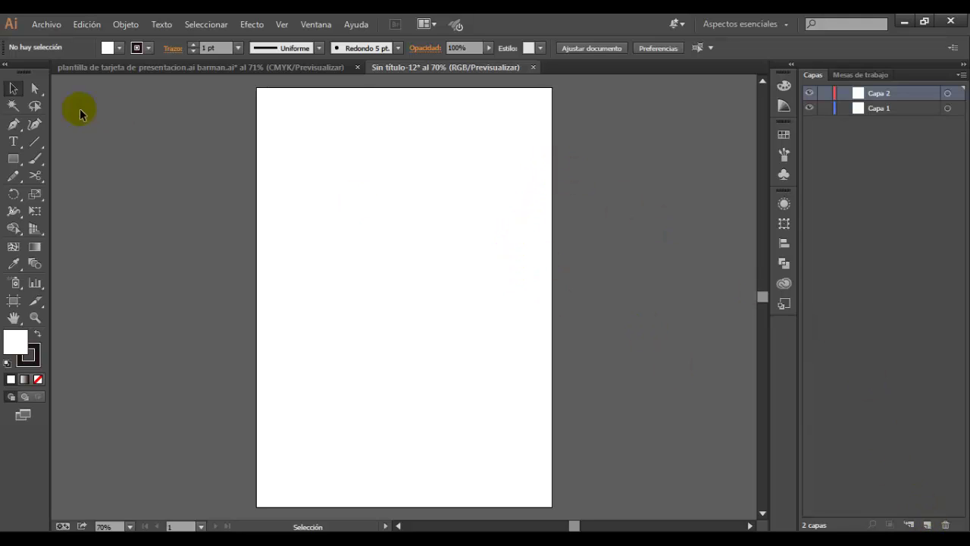
pyautogui.hotkey('ctrl', 'r')
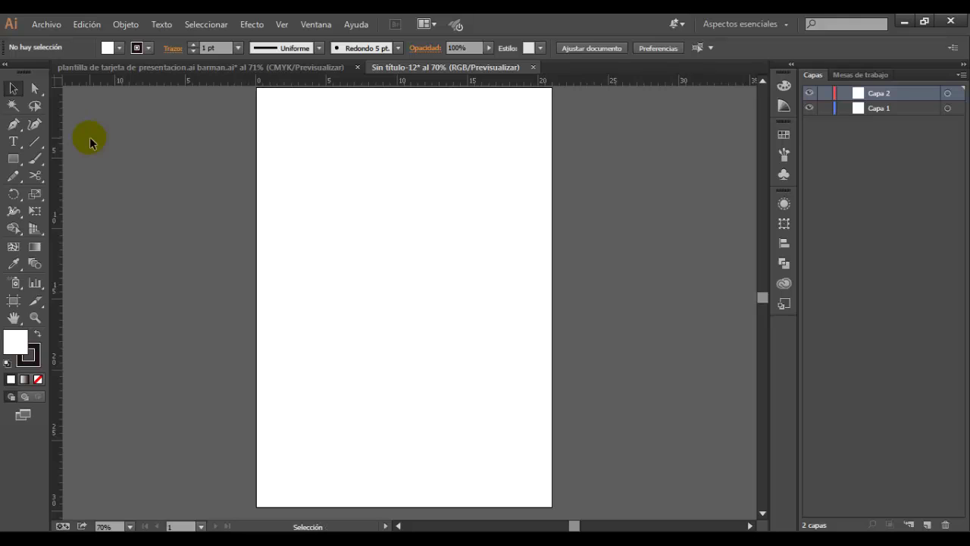
pyautogui.moveTo(429, 85); pyautogui.dragTo(299, 296)
pyautogui.moveTo(60, 232); pyautogui.dragTo(409, 276)
pyautogui.moveTo(411, 277); pyautogui.dragTo(404, 280)
# Step: Add a third layer and create a 9,01 × 4,01 cm rectangle on it
pyautogui.click(927, 524)
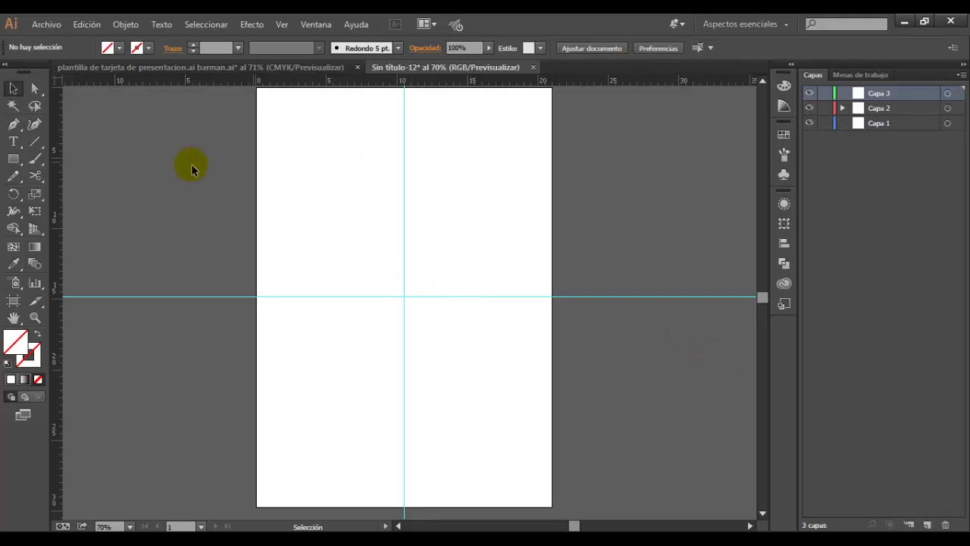
pyautogui.moveTo(13, 158); pyautogui.dragTo(62, 161)
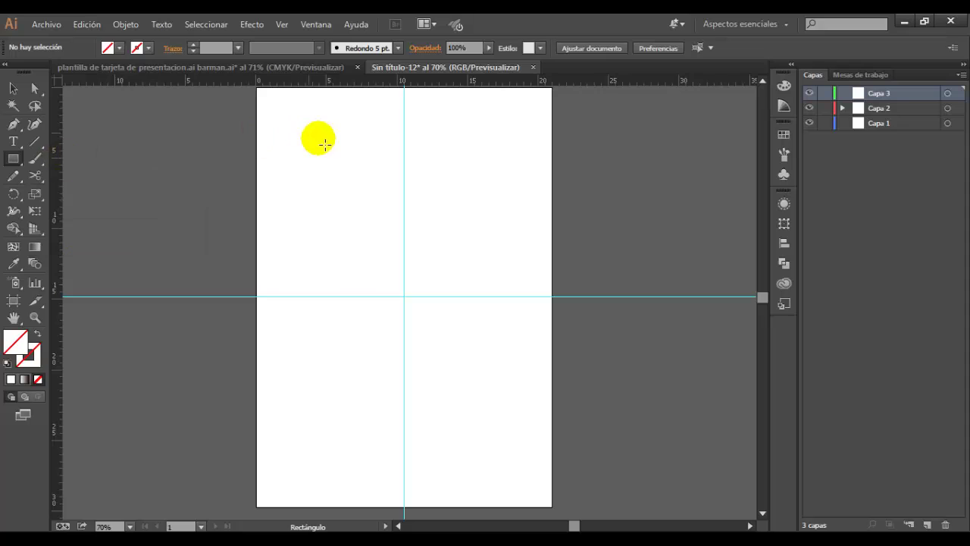
pyautogui.click(346, 178)
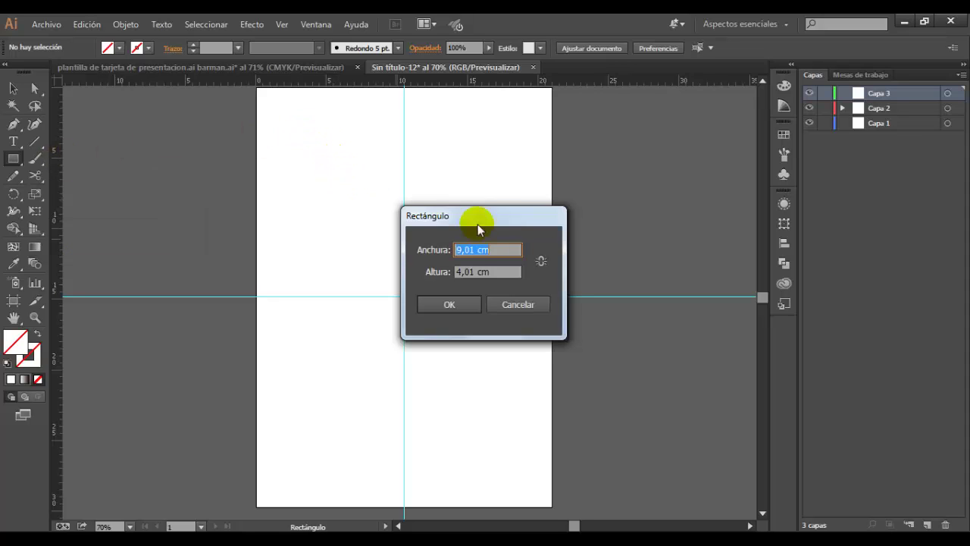
pyautogui.click(499, 256)
pyautogui.press('Tab')
pyautogui.moveTo(493, 223); pyautogui.dragTo(479, 207)
pyautogui.press('Return')
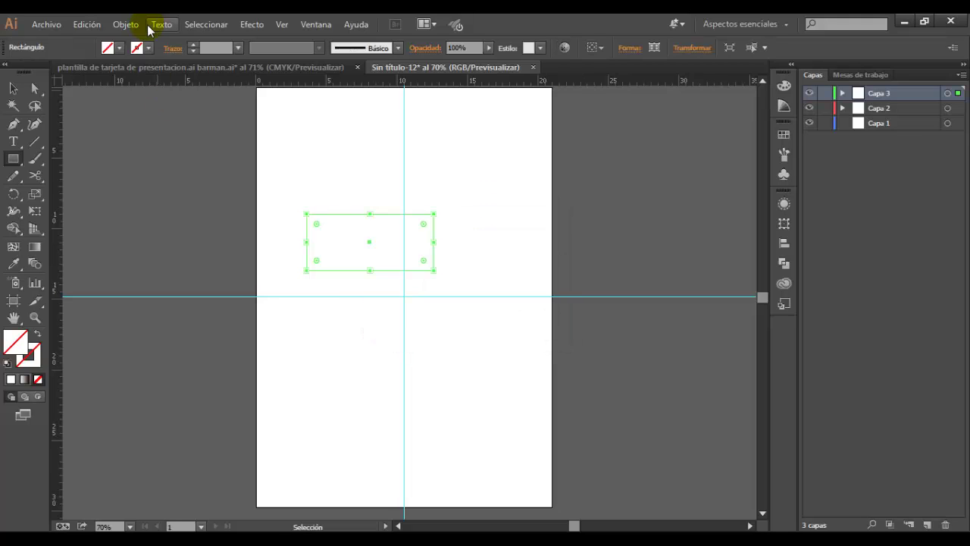
# Step: Give the rectangle a black stroke
pyautogui.click(149, 48)
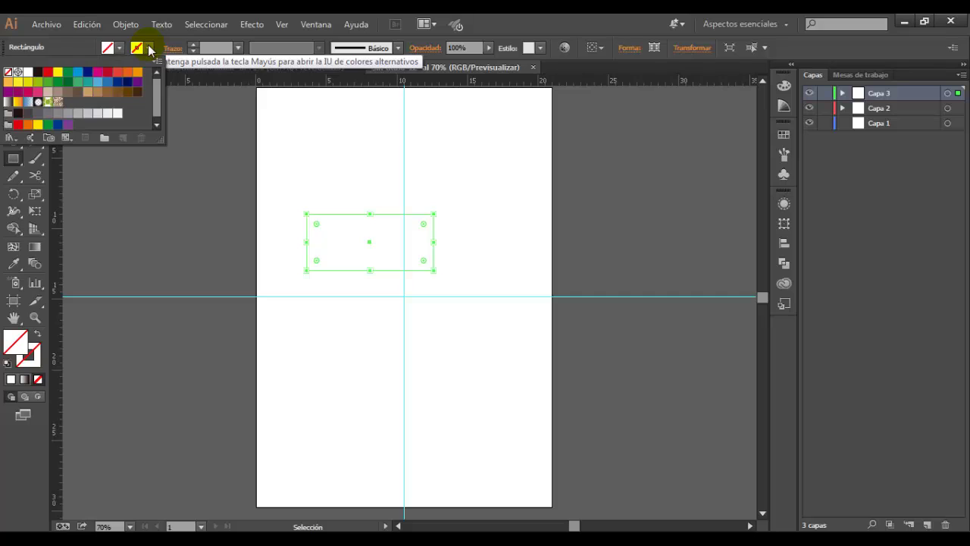
pyautogui.click(41, 80)
pyautogui.press('v')
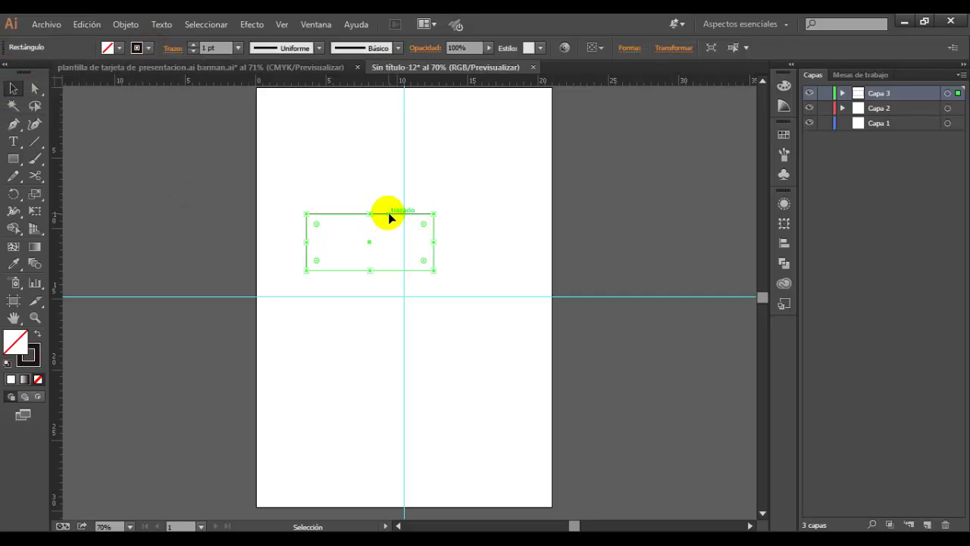
# Step: Move the rectangle near the page's upper edge, against the vertical guide's left side, and place a copy on the guide's other side
pyautogui.moveTo(388, 215); pyautogui.dragTo(358, 124)
pyautogui.click(371, 184)
pyautogui.click(372, 180)
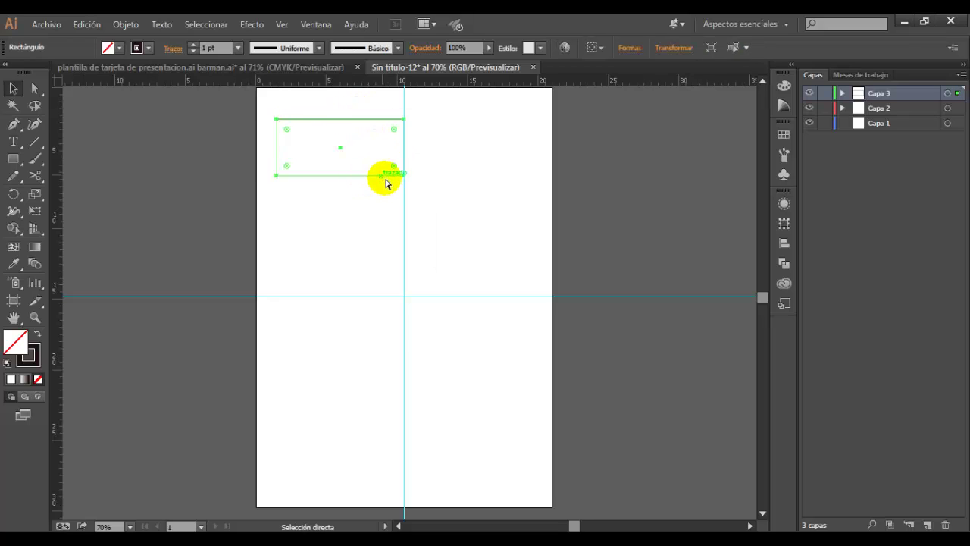
pyautogui.hotkey('ctrl', 'z')
pyautogui.moveTo(448, 276); pyautogui.dragTo(501, 122)
# Step: Hide and lock the guides layer Capa 2
pyautogui.click(826, 109)
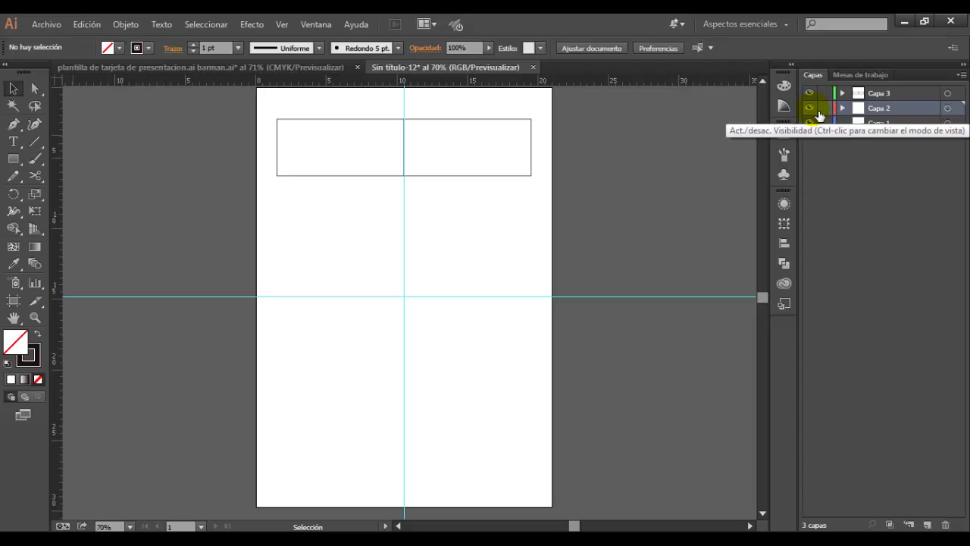
pyautogui.click(817, 111)
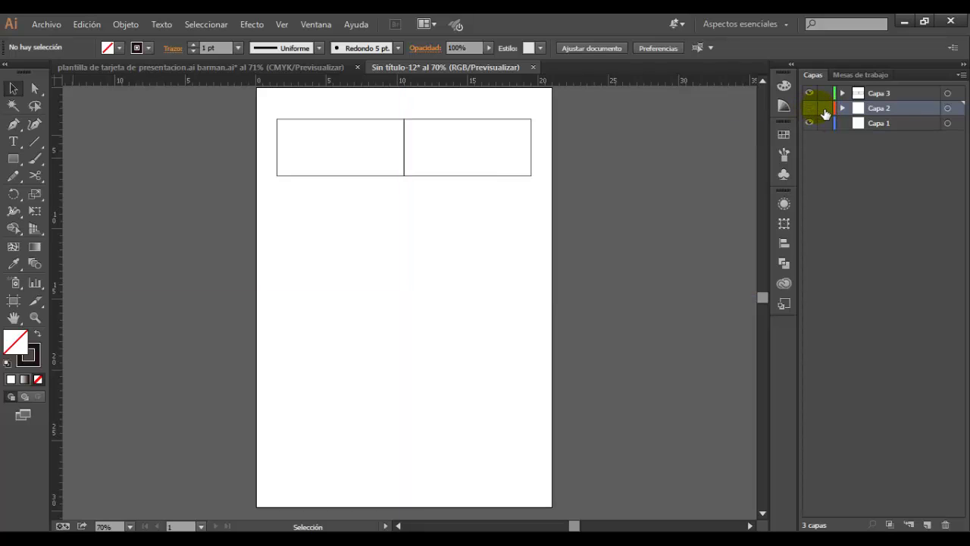
pyautogui.click(830, 110)
# Step: Duplicate the pair of rectangles downward to build a grid of six rows and two columns
pyautogui.moveTo(582, 160); pyautogui.dragTo(225, 136)
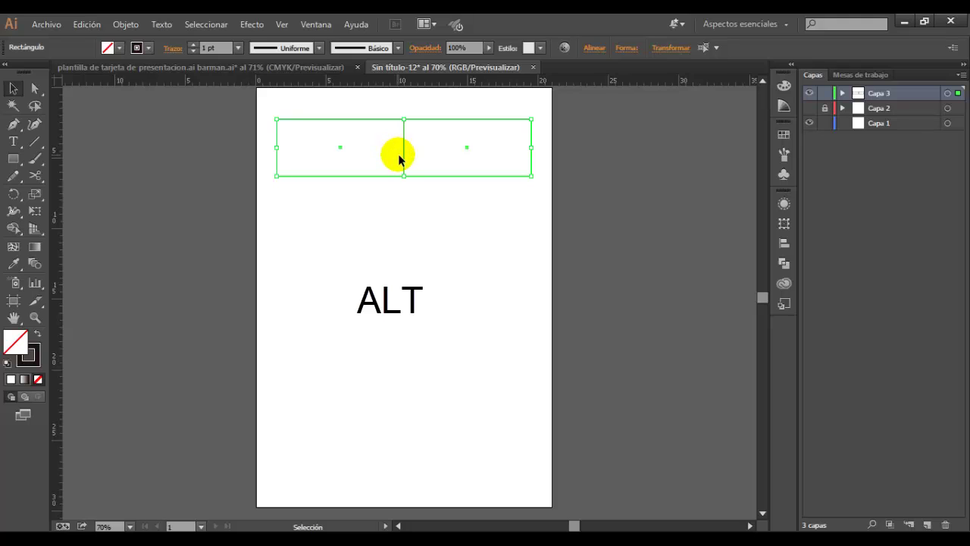
pyautogui.moveTo(401, 159); pyautogui.dragTo(427, 461)
pyautogui.click(245, 145)
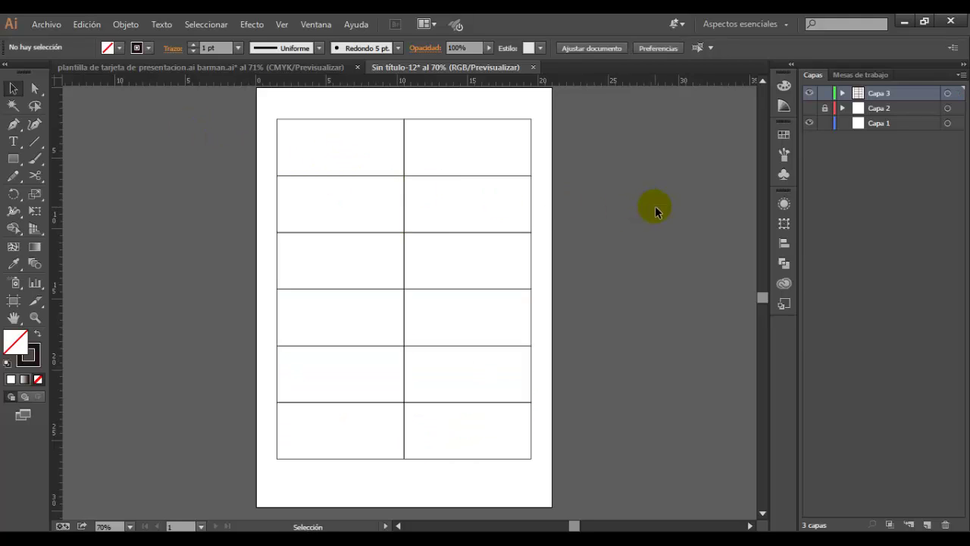
# Step: Add a fourth layer and place "tarjeta barman frontal verde" in the first grid cell, rejecting its embedded colour profile
pyautogui.click(927, 524)
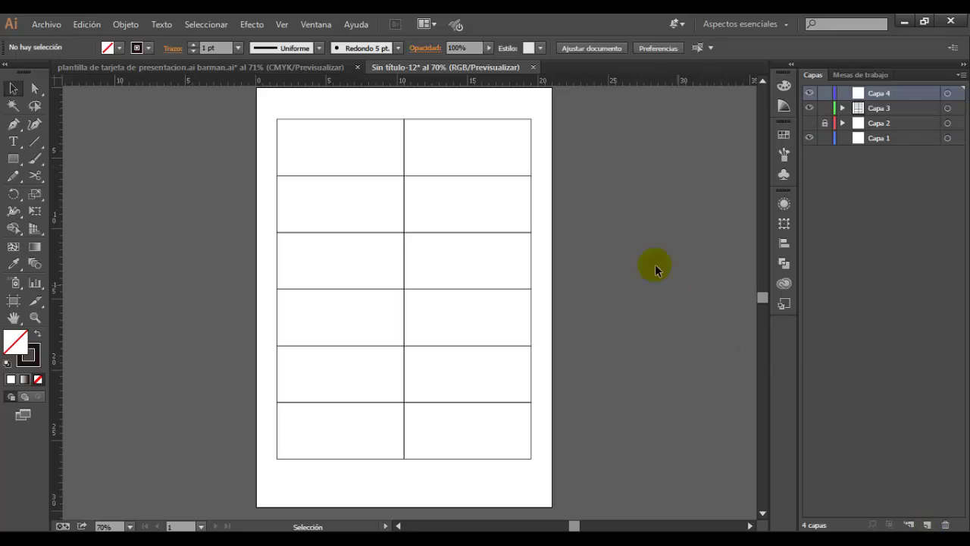
pyautogui.click(43, 24)
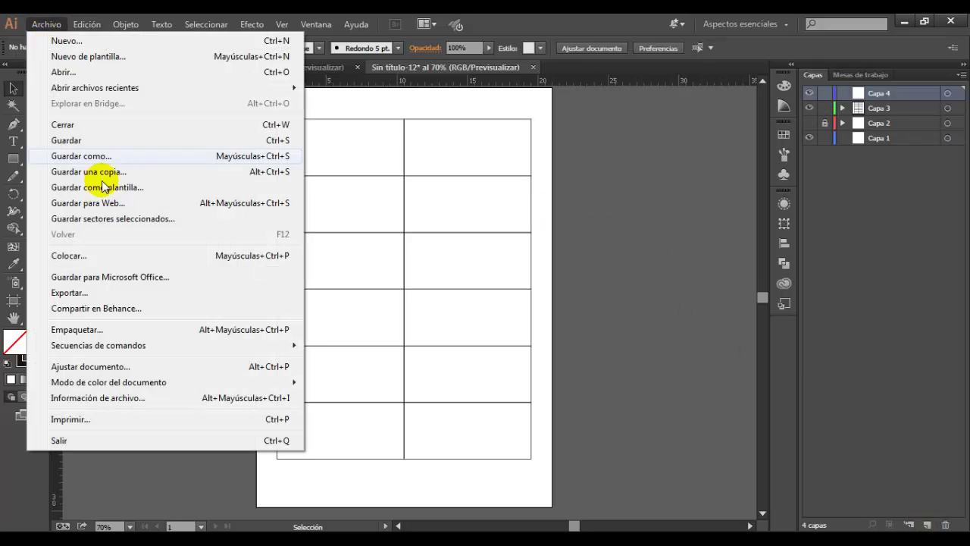
pyautogui.click(127, 256)
pyautogui.moveTo(466, 144); pyautogui.dragTo(470, 256)
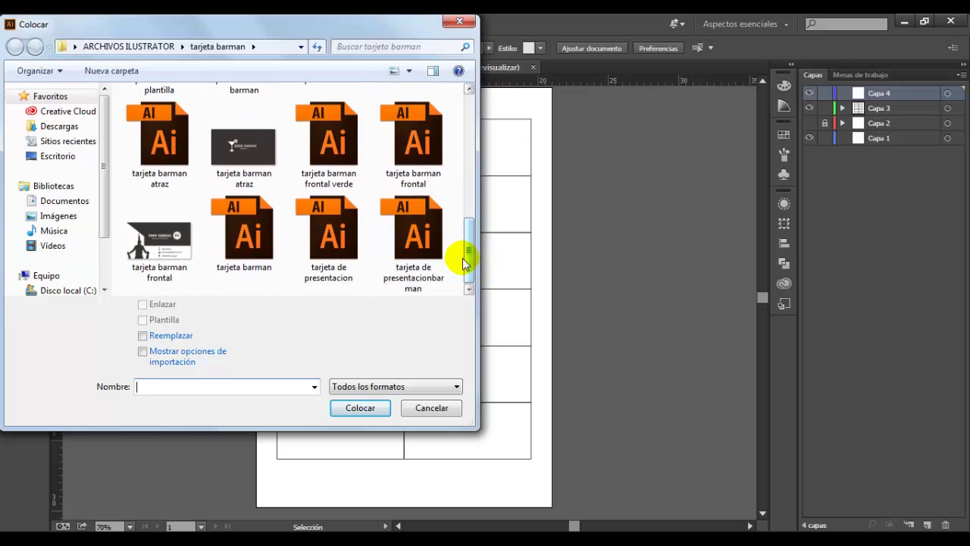
pyautogui.doubleClick(348, 144)
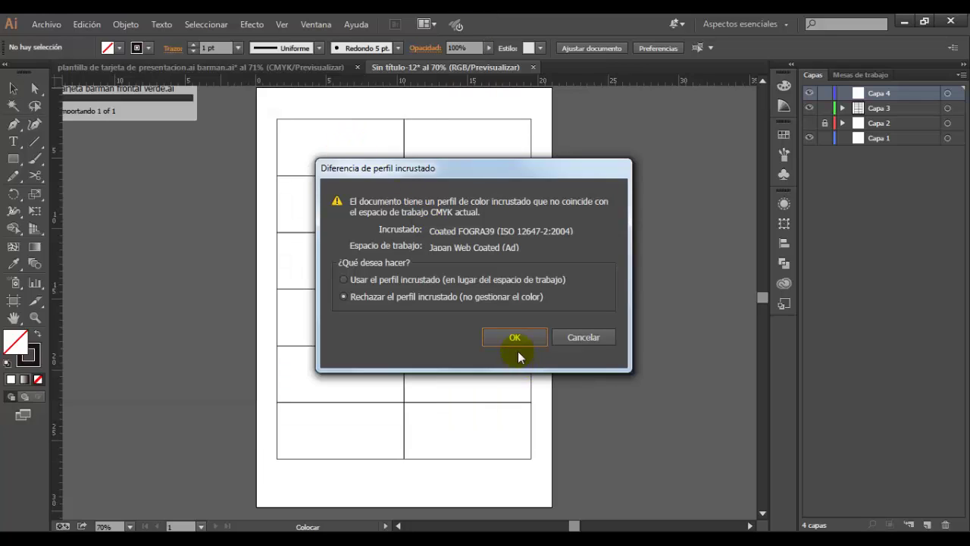
pyautogui.click(516, 342)
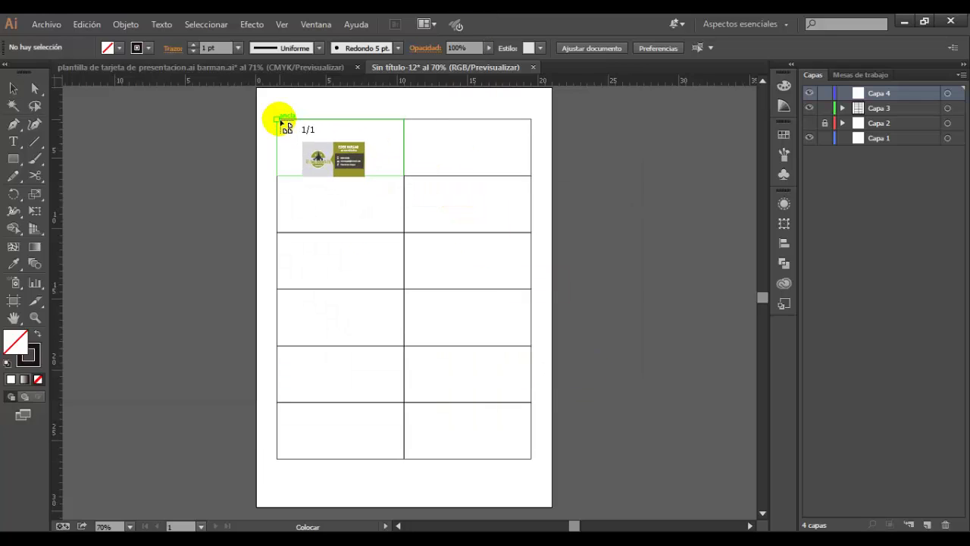
pyautogui.moveTo(278, 119); pyautogui.dragTo(442, 179)
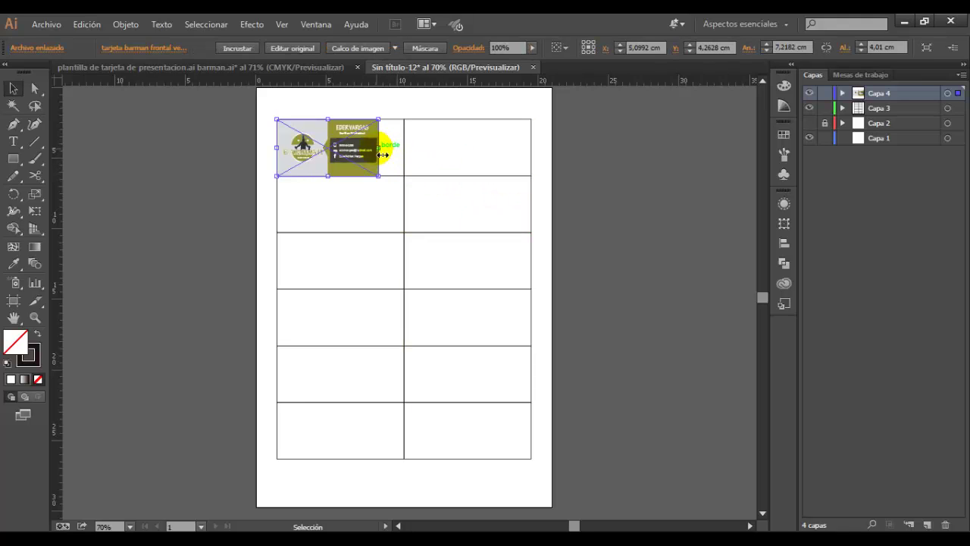
# Step: Stretch the placed card to the full width of its cell and copy it into the adjacent cell of the first row
pyautogui.moveTo(383, 154); pyautogui.dragTo(407, 149)
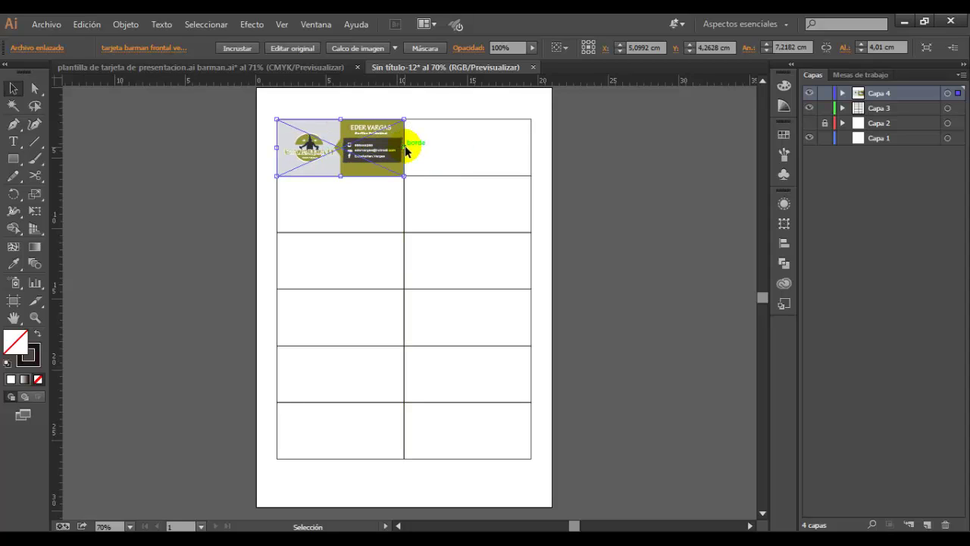
pyautogui.click(367, 176)
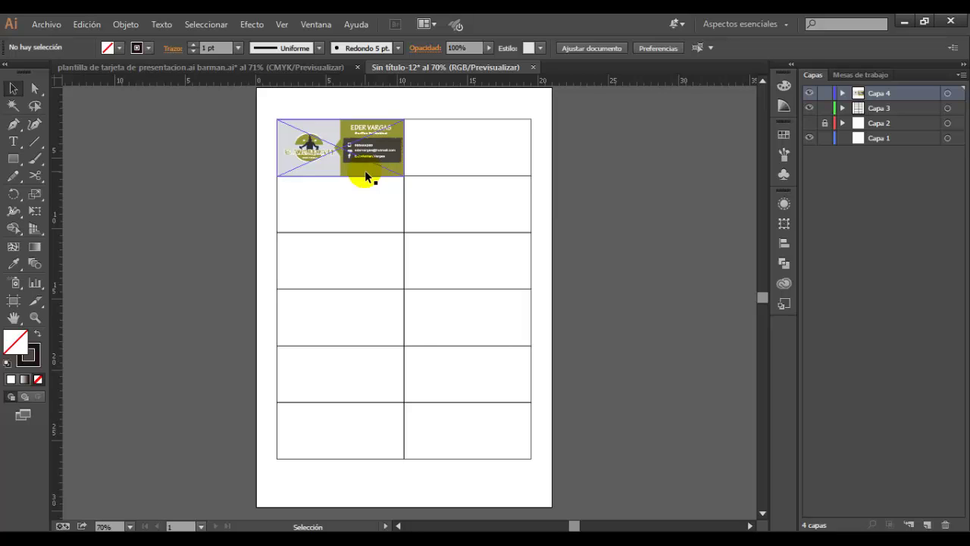
pyautogui.moveTo(366, 176); pyautogui.dragTo(497, 169)
pyautogui.click(614, 212)
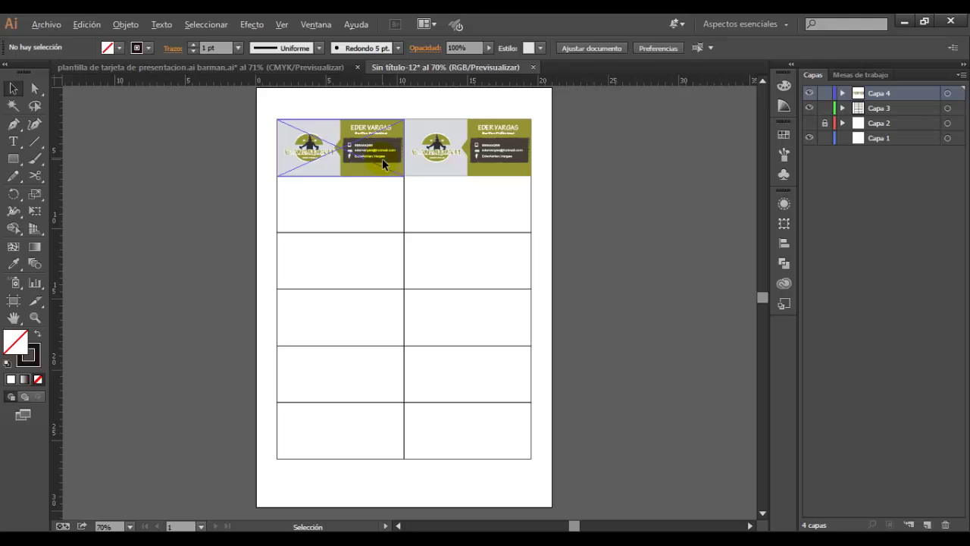
# Step: Duplicate the pair of cards downward until all six rows of the grid are filled
pyautogui.click(432, 154)
pyautogui.keyDown('shift'); pyautogui.click(366, 156); pyautogui.keyUp('shift')
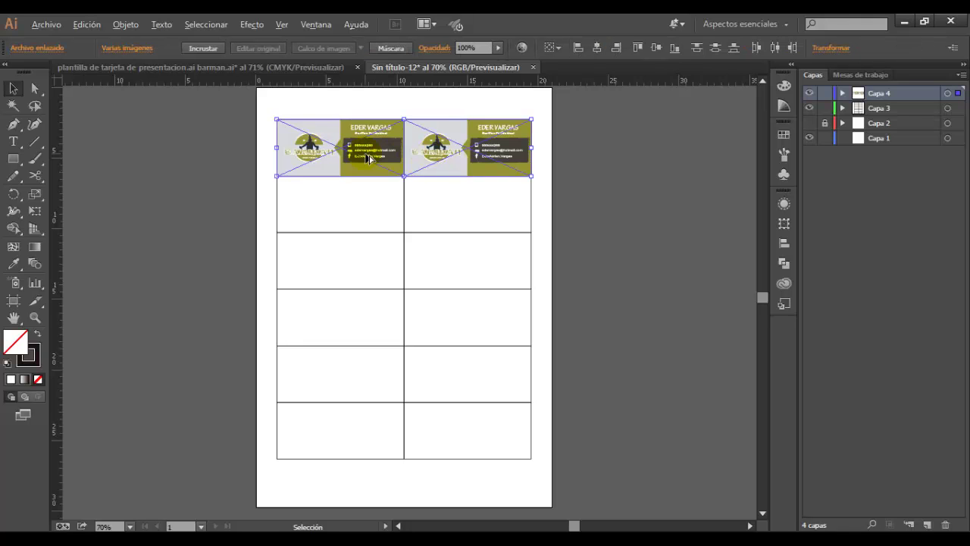
pyautogui.moveTo(369, 156); pyautogui.dragTo(366, 272)
pyautogui.hotkey('ctrl', 'd')
pyautogui.hotkey('ctrl', 'd')
pyautogui.hotkey('ctrl', 'd')
pyautogui.click(606, 297)
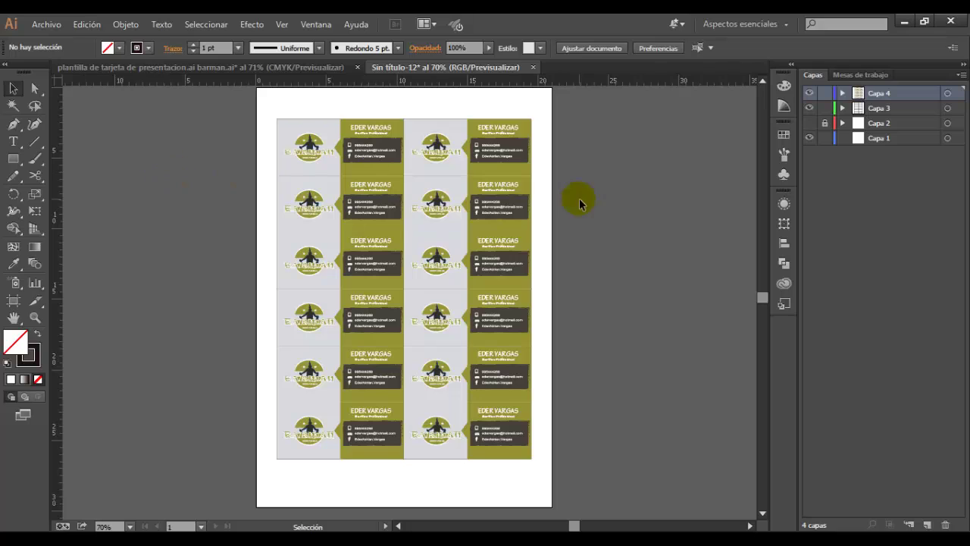
pyautogui.click(810, 92)
pyautogui.click(810, 93)
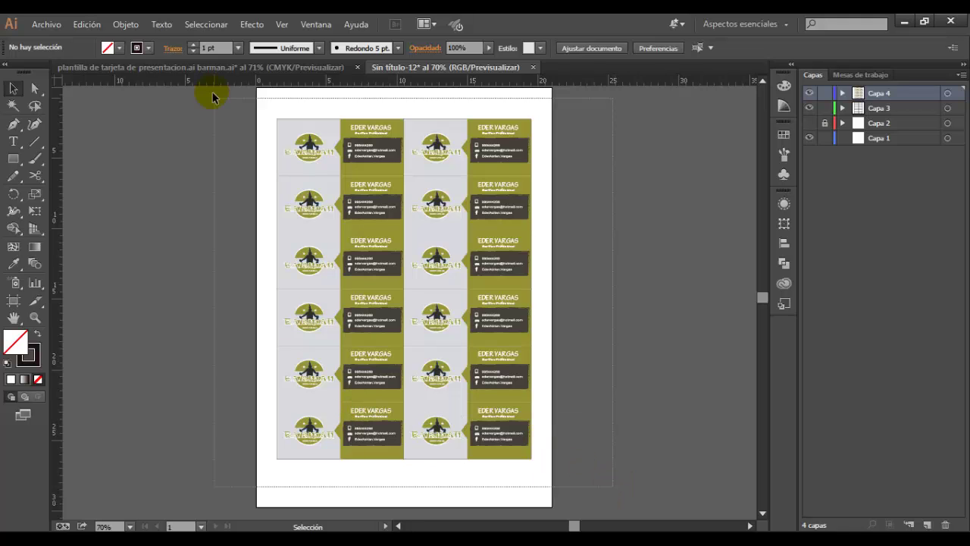
# Step: Select all the cards and rectangles and create trim marks around them
pyautogui.scroll(3, 196, 134)
pyautogui.hotkey('ctrl', 'a')
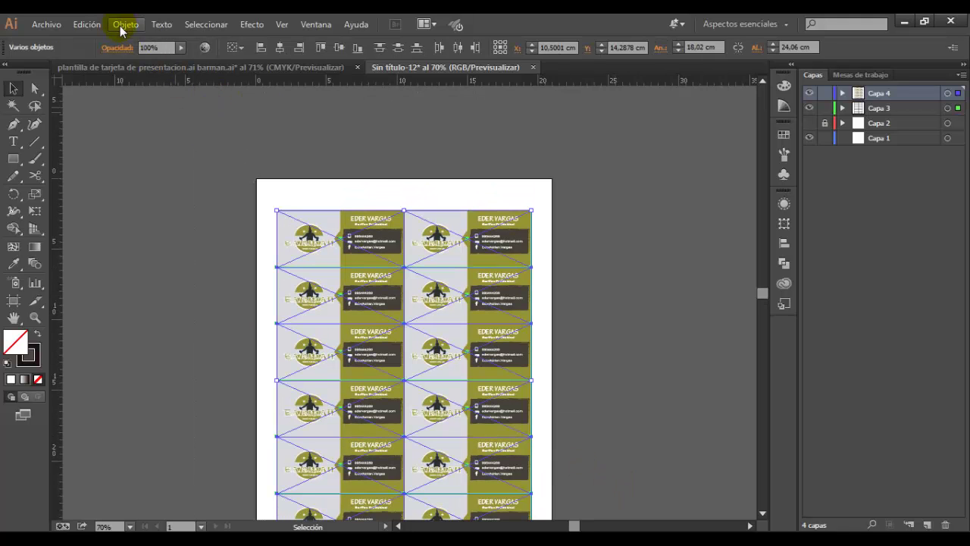
pyautogui.click(122, 25)
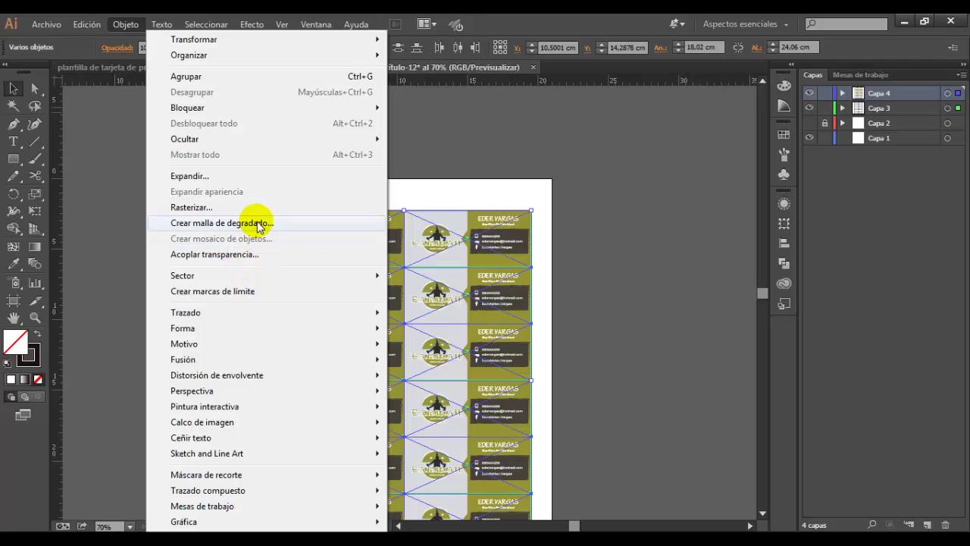
pyautogui.click(260, 297)
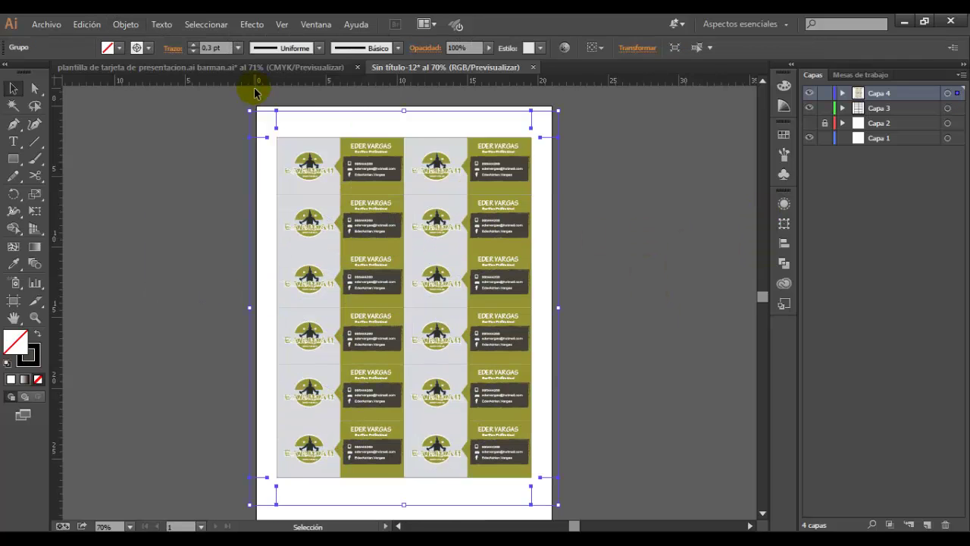
pyautogui.click(689, 199)
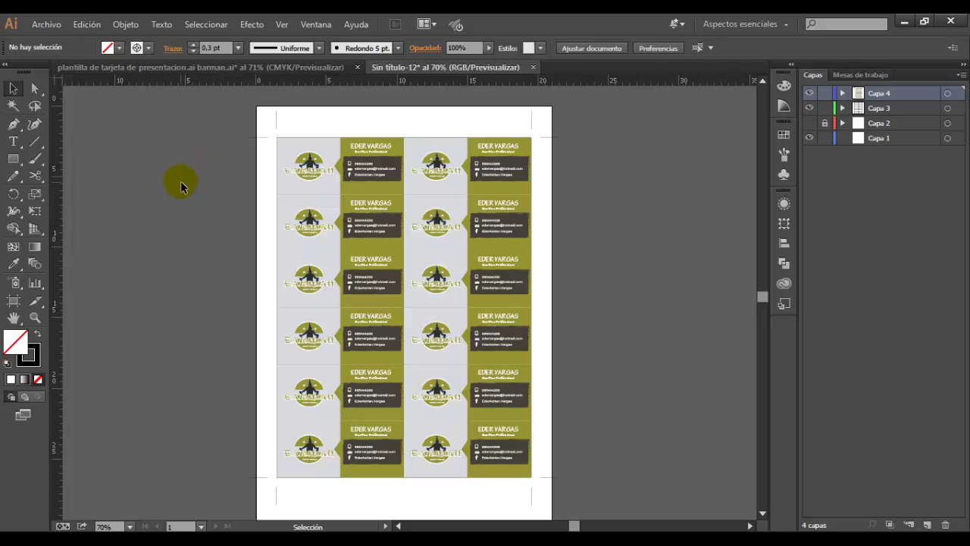
# Step: Ungroup the trim marks around the card sheet so each mark can be selected individually
pyautogui.click(260, 144)
pyautogui.rightClick(263, 144)
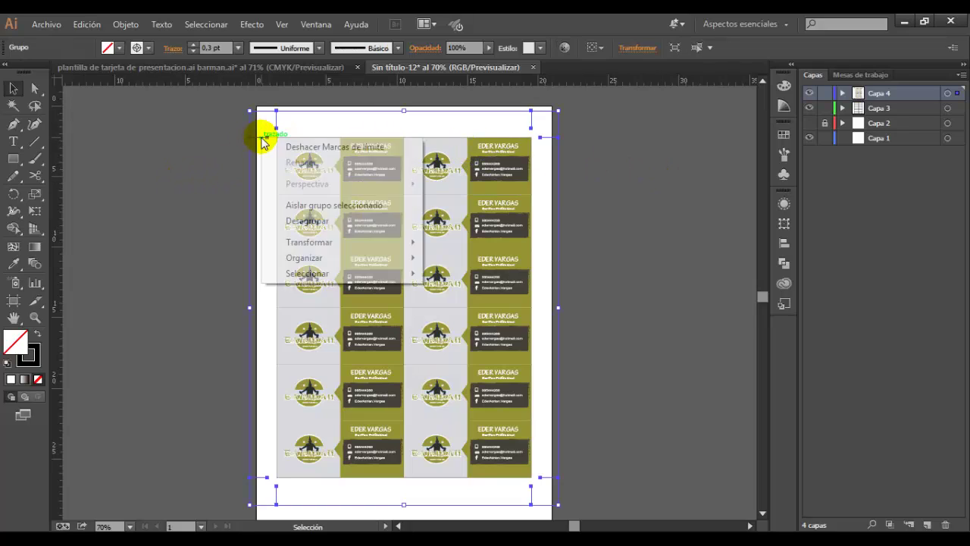
pyautogui.click(337, 221)
pyautogui.click(231, 190)
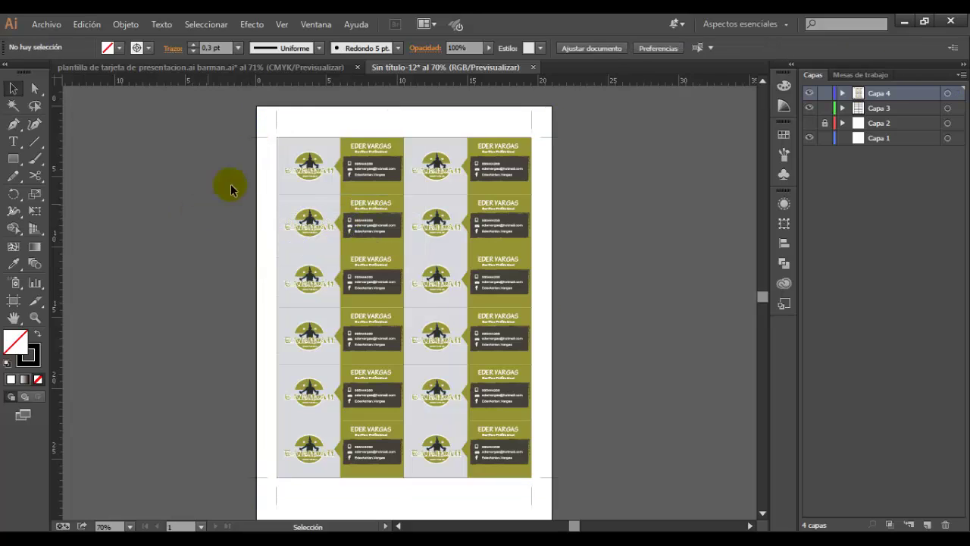
# Step: Copy the horizontal trim marks down both sides of the sheet so that every row boundary between cards has one
pyautogui.click(262, 140)
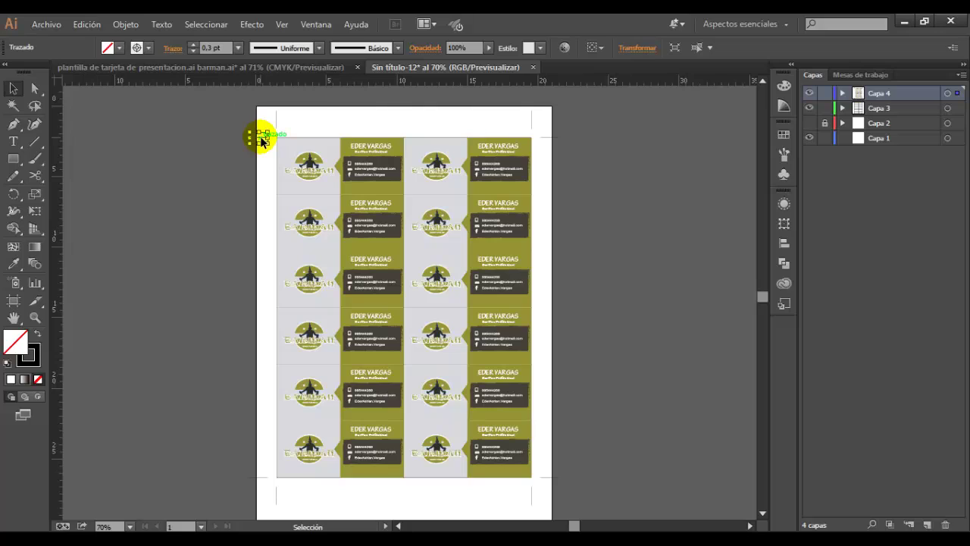
pyautogui.moveTo(262, 140); pyautogui.dragTo(263, 195)
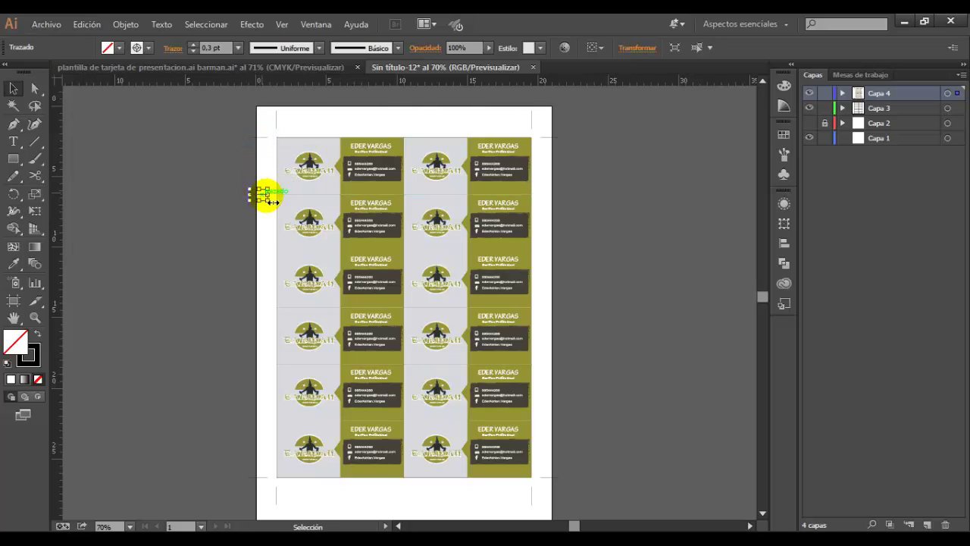
pyautogui.click(201, 255)
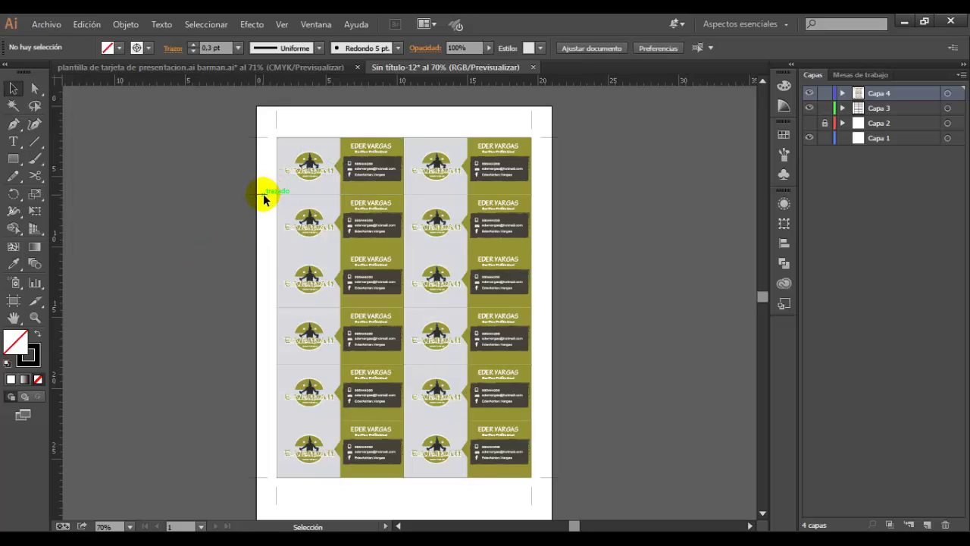
pyautogui.moveTo(264, 200); pyautogui.dragTo(261, 364)
pyautogui.hotkey('ctrl', 'shift', 'a')
pyautogui.moveTo(556, 144); pyautogui.dragTo(553, 256)
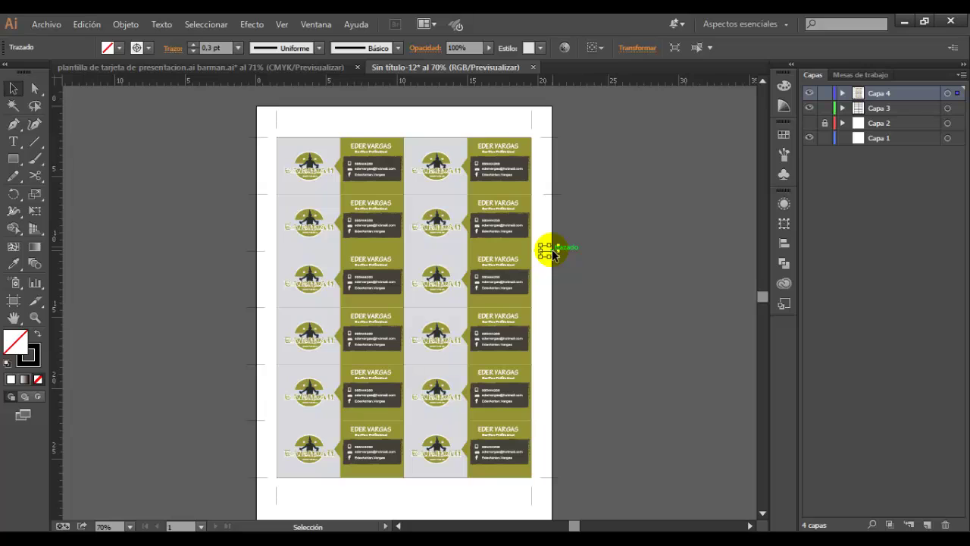
pyautogui.moveTo(552, 253); pyautogui.dragTo(552, 314)
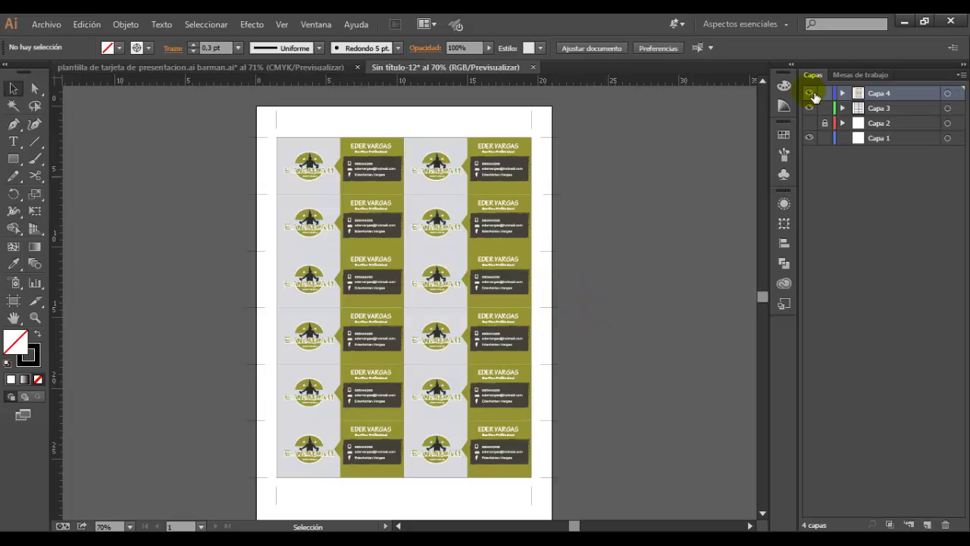
# Step: Toggle the visibility of Capa 4 off and on, and hide Capa 3 with the grid rectangles
pyautogui.click(809, 93)
pyautogui.click(810, 93)
pyautogui.click(811, 107)
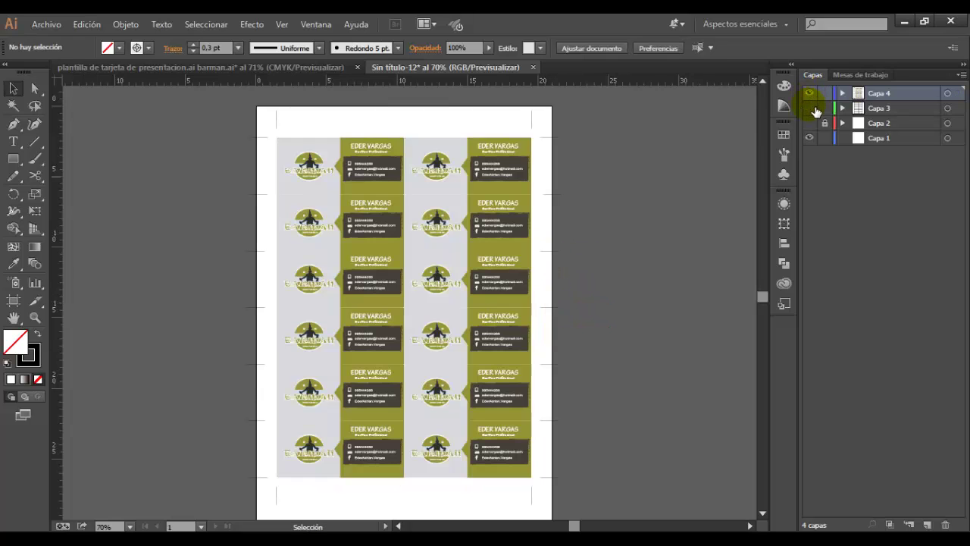